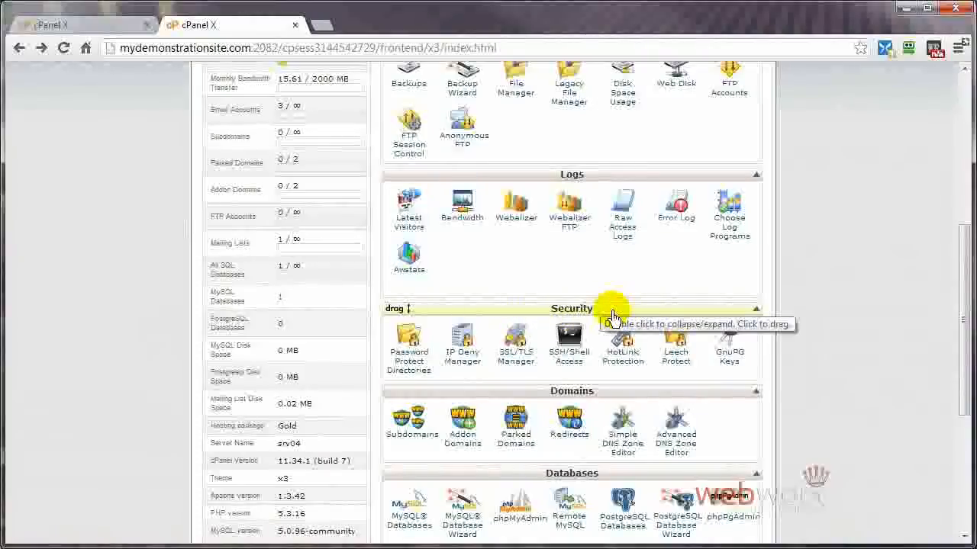
Move the Security section to the top of the home page in both open cPanel accounts.
{"action": "left_click_drag", "start_coordinate": [615, 316], "coordinate": [562, 186]}
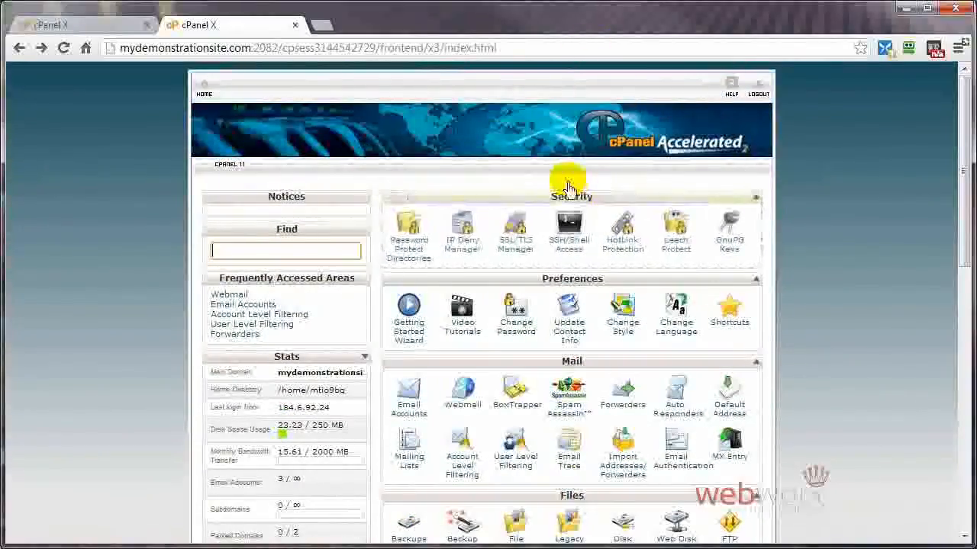
{"action": "left_click", "coordinate": [79, 27]}
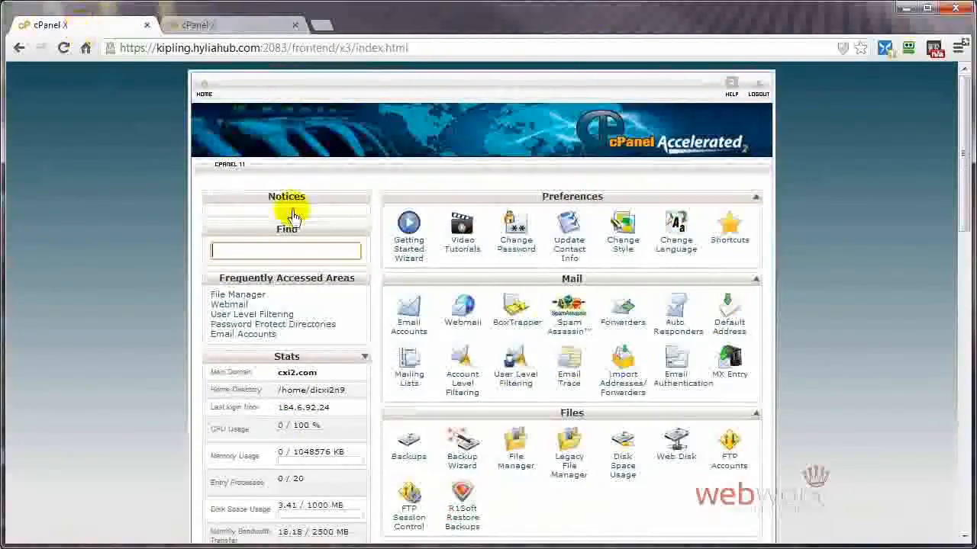
{"action": "scroll", "coordinate": [621, 310], "scroll_direction": "down", "scroll_amount": 4}
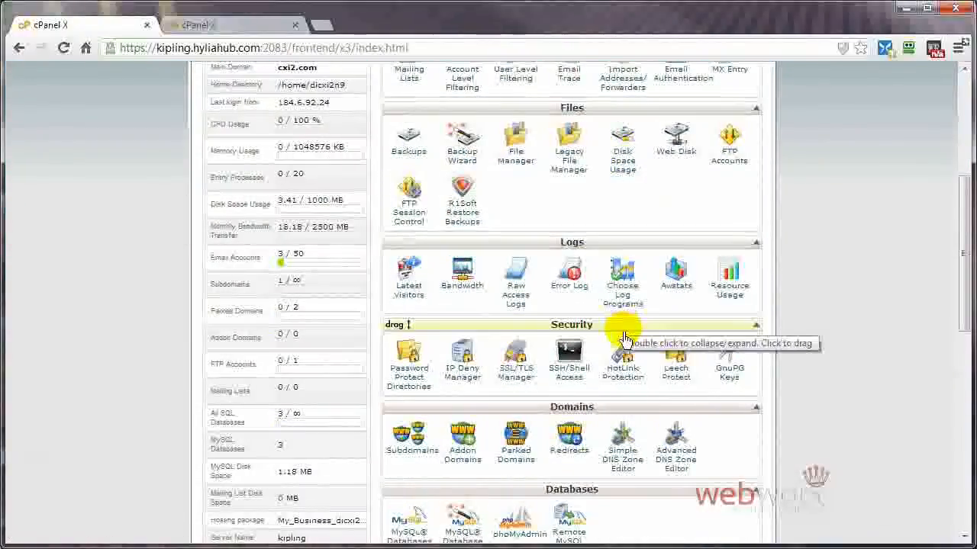
{"action": "left_click_drag", "start_coordinate": [624, 324], "coordinate": [617, 210]}
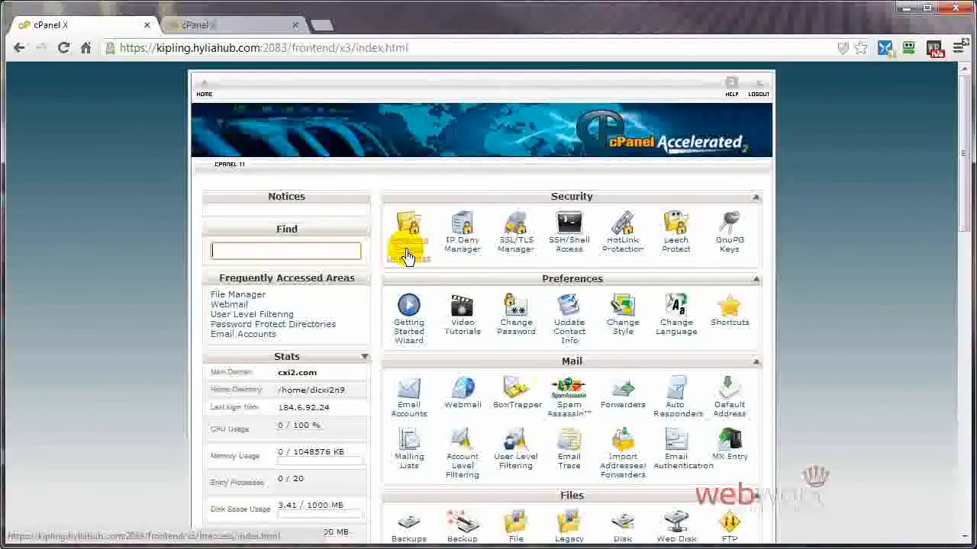
Review the IP Deny Manager and SSL/TLS Manager pages, returning to the cPanel home page after each.
{"action": "left_click", "coordinate": [464, 251]}
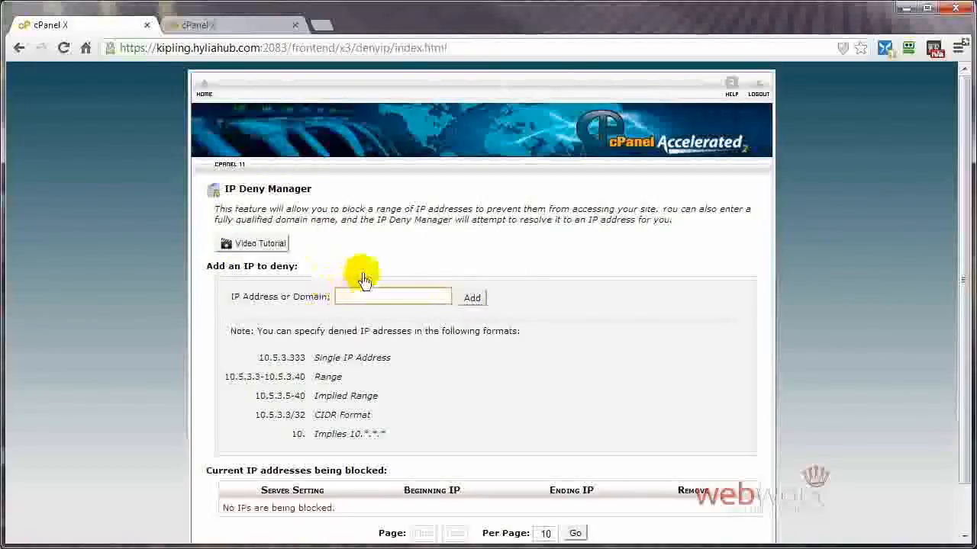
{"action": "left_click", "coordinate": [203, 93]}
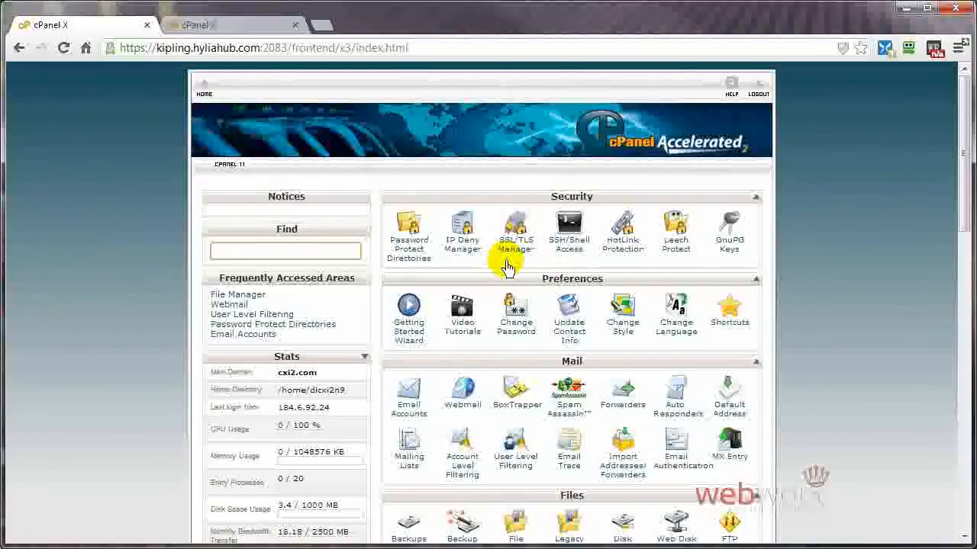
{"action": "left_click", "coordinate": [519, 252]}
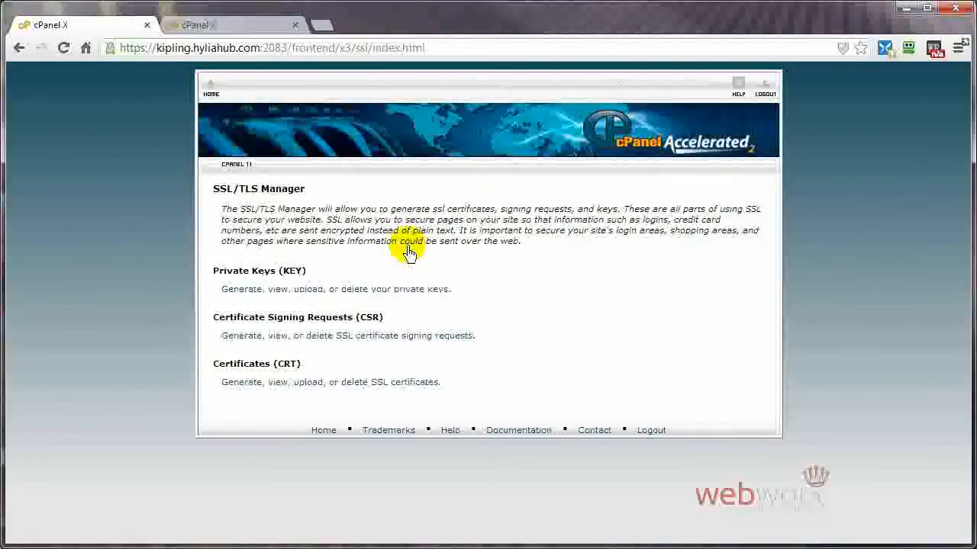
{"action": "left_click", "coordinate": [210, 89]}
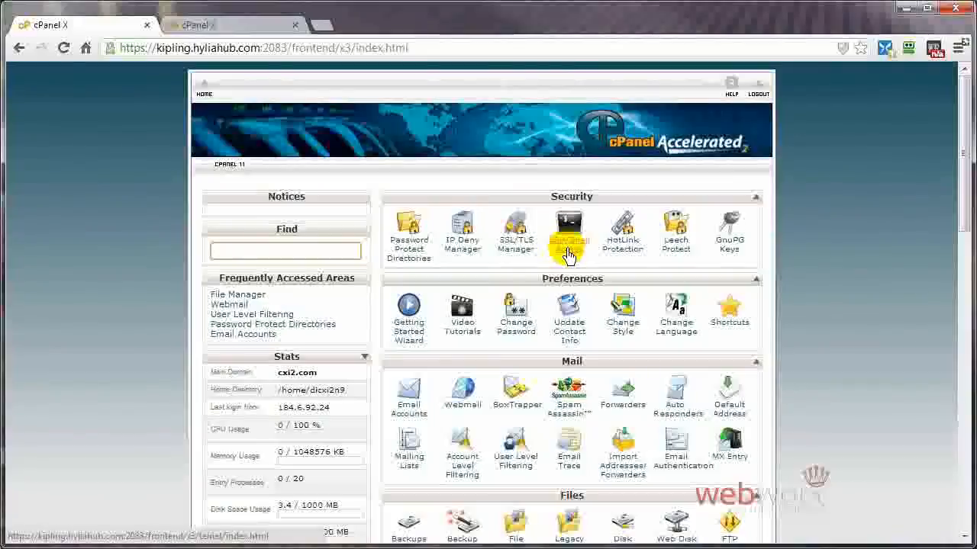
Review the SSH/Shell Access page and open its SSH key management.
{"action": "left_click", "coordinate": [569, 252]}
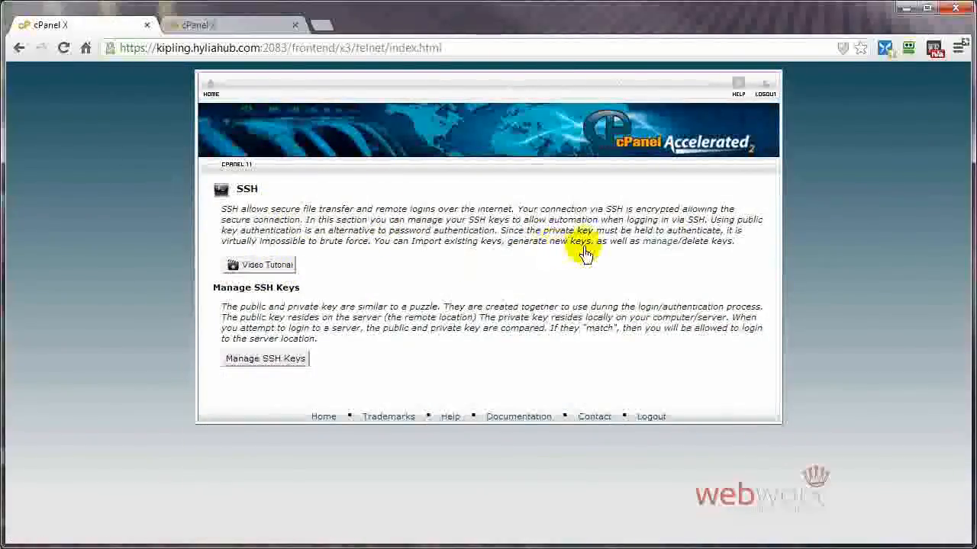
{"action": "left_click", "coordinate": [263, 361]}
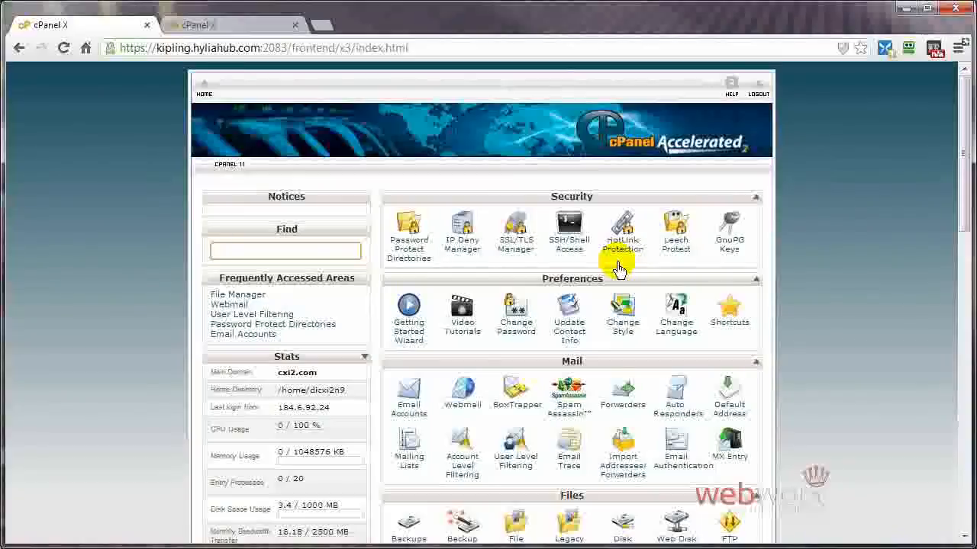
Examine the Hotlink Protection settings for allowed URLs, blocked extensions and redirects, and return to the home page.
{"action": "left_click", "coordinate": [621, 249]}
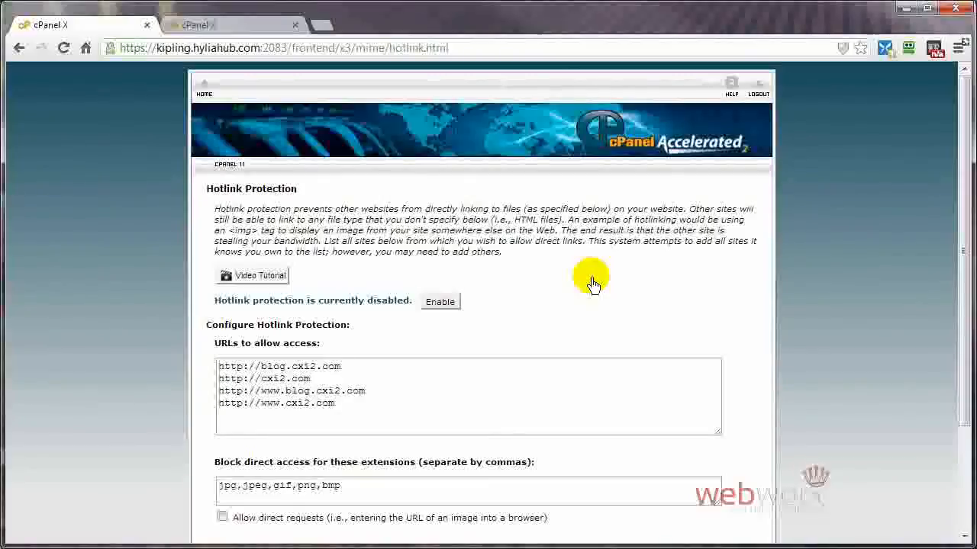
{"action": "scroll", "coordinate": [592, 282], "scroll_direction": "down", "scroll_amount": 3}
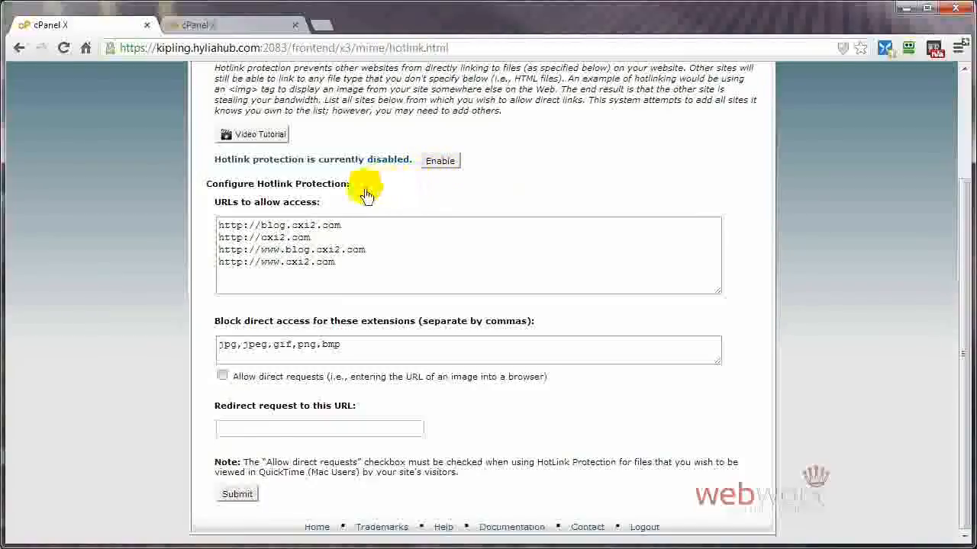
{"action": "scroll", "coordinate": [287, 229], "scroll_direction": "up", "scroll_amount": 2}
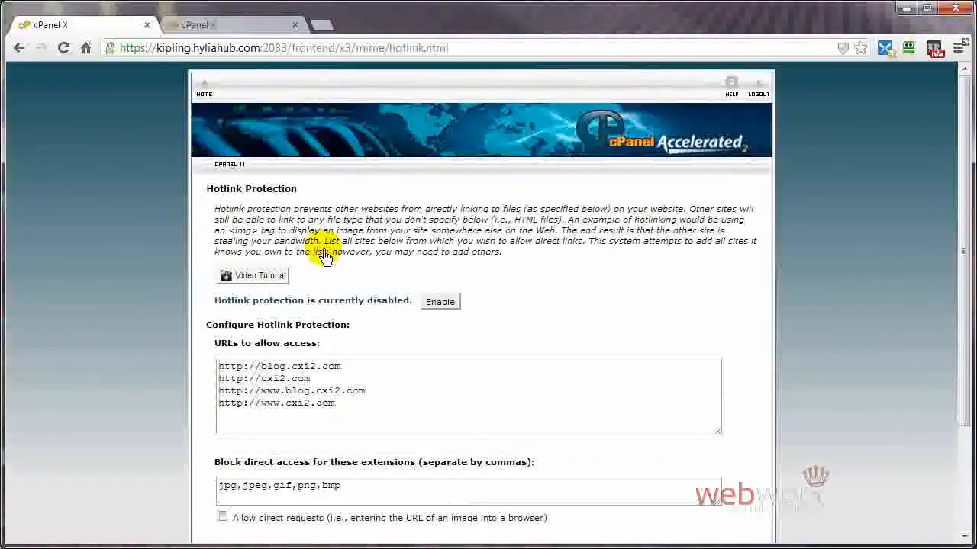
{"action": "left_click", "coordinate": [19, 48]}
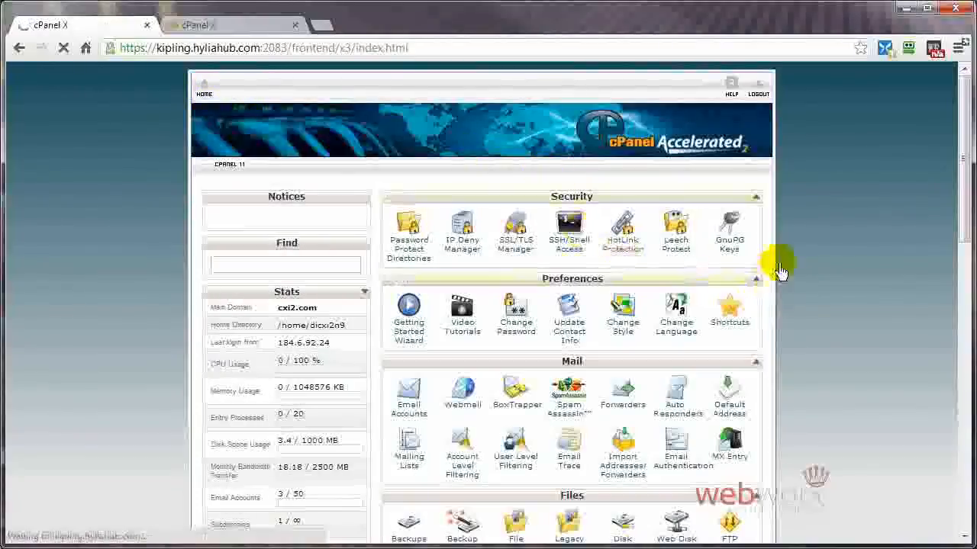
Open the Leech Protect settings for the blog folder inside the Web Root (public_html/www).
{"action": "left_click", "coordinate": [681, 258]}
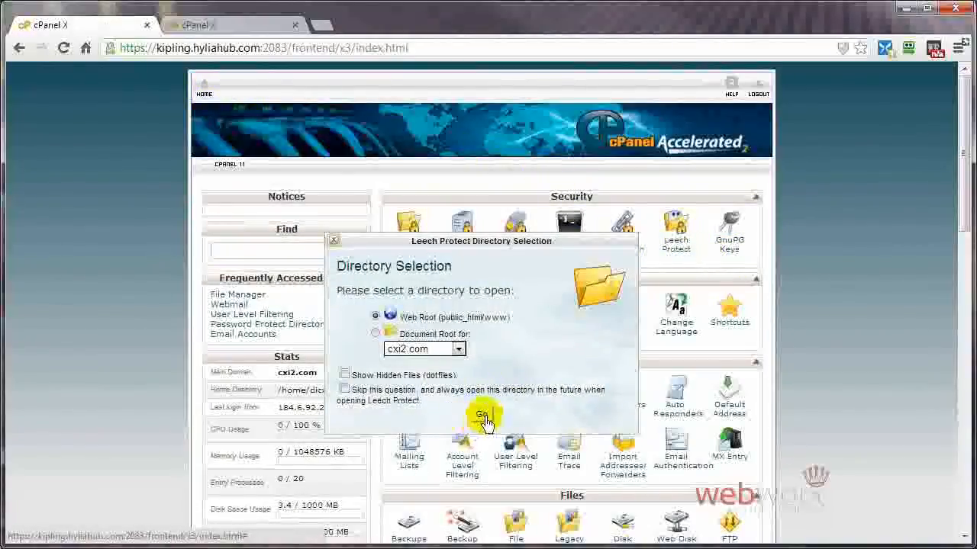
{"action": "left_click", "coordinate": [482, 415]}
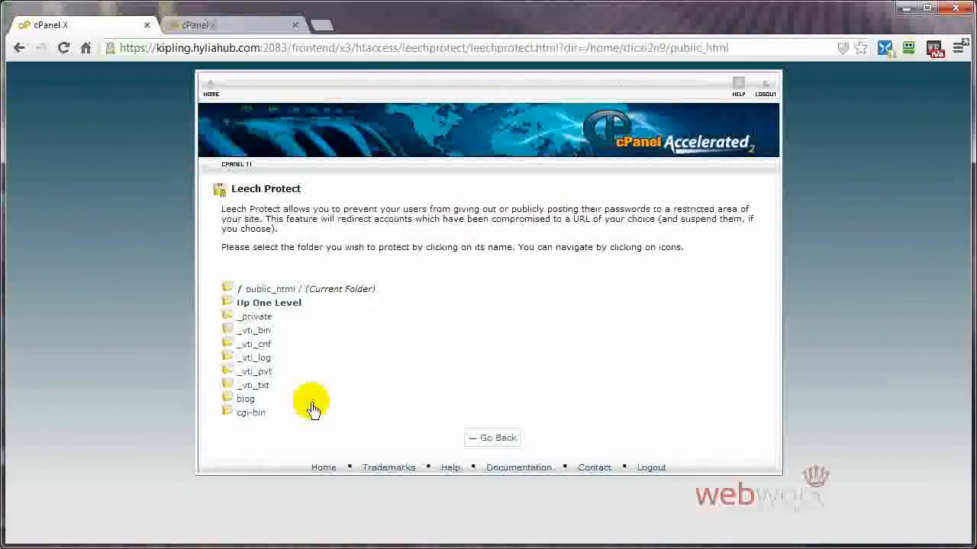
{"action": "left_click", "coordinate": [245, 406]}
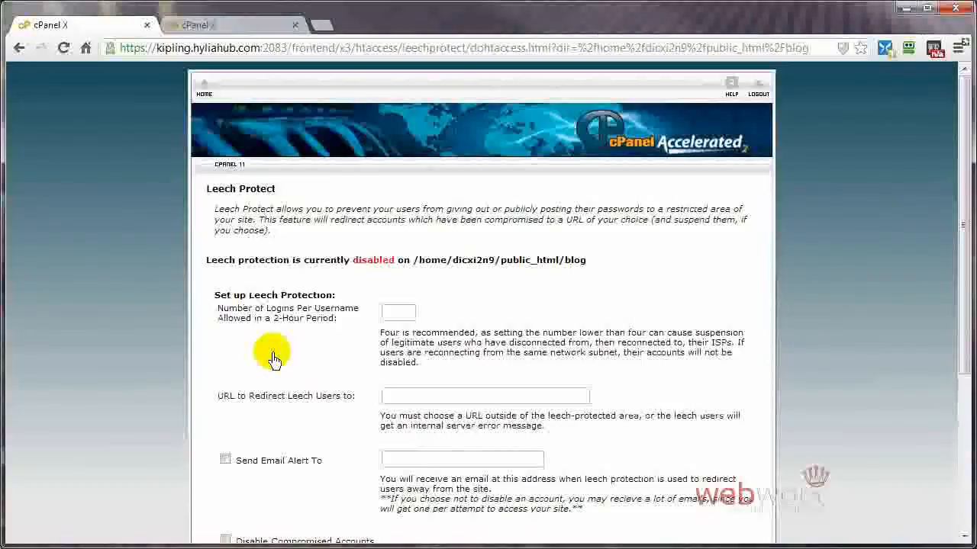
Enter 5 as the logins allowed per username in two hours, review the other leech protection options and leave without enabling it.
{"action": "left_click", "coordinate": [396, 316]}
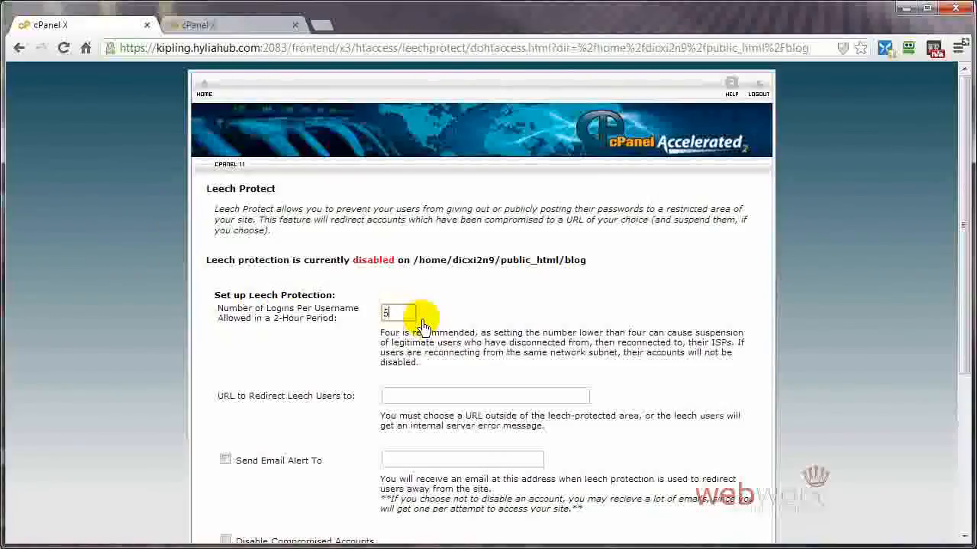
{"action": "left_click", "coordinate": [471, 314]}
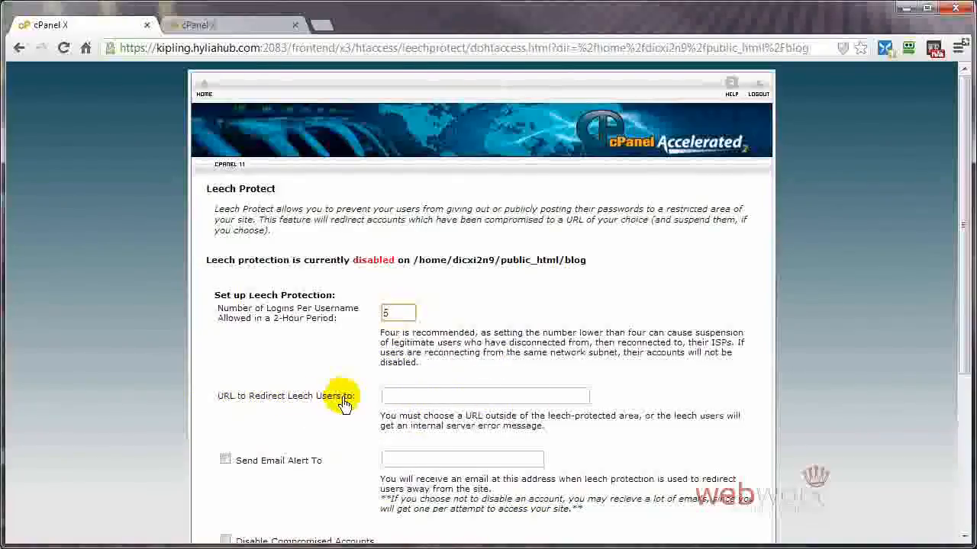
{"action": "scroll", "coordinate": [366, 397], "scroll_direction": "down", "scroll_amount": 1}
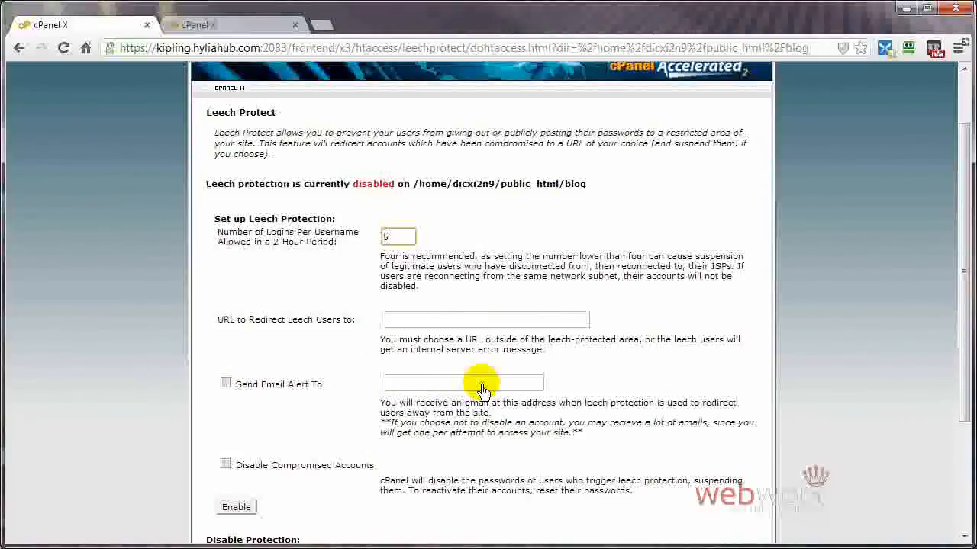
{"action": "scroll", "coordinate": [387, 370], "scroll_direction": "down", "scroll_amount": 2}
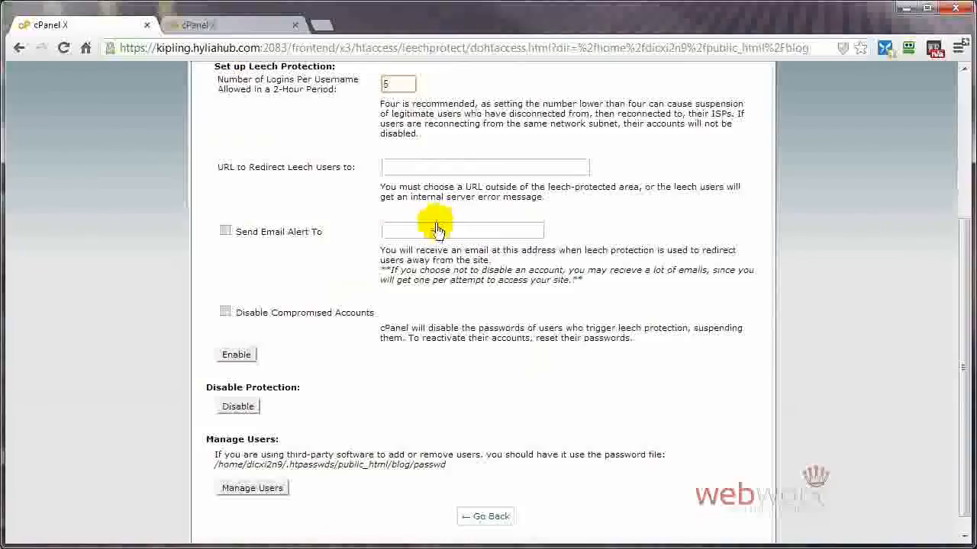
{"action": "left_click", "coordinate": [419, 170]}
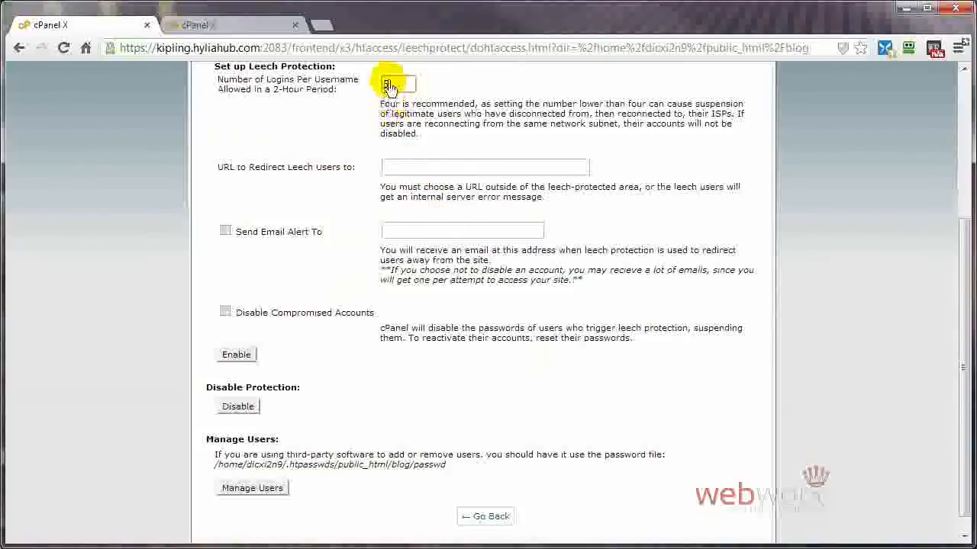
{"action": "left_click_drag", "start_coordinate": [389, 86], "coordinate": [382, 87]}
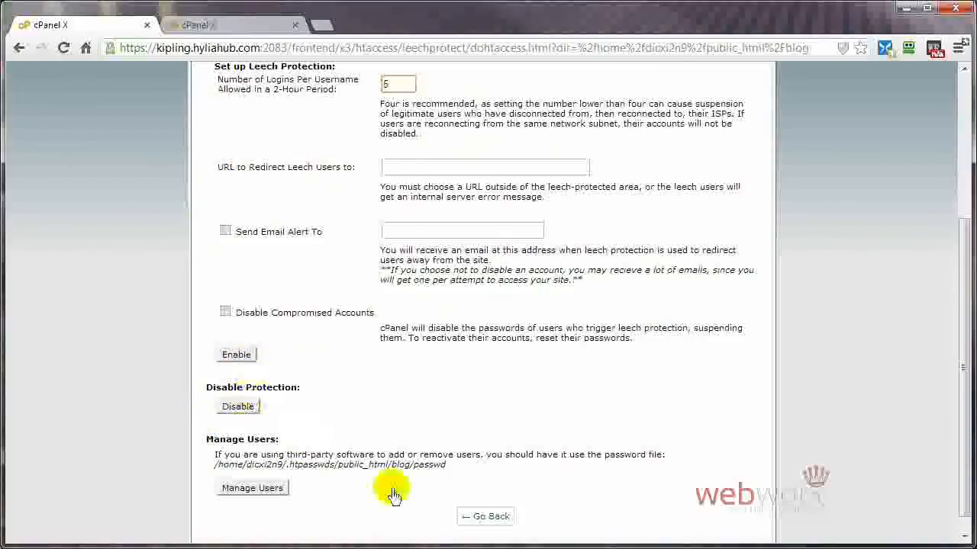
{"action": "left_click", "coordinate": [484, 516]}
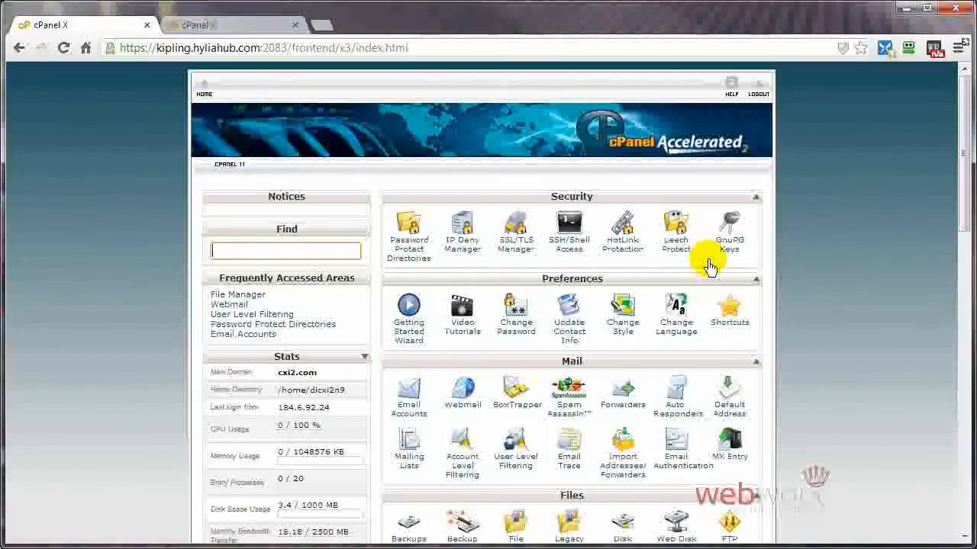
Examine the GnuPG Keys form for creating a new key, including the available key sizes and the import option.
{"action": "left_click", "coordinate": [730, 243]}
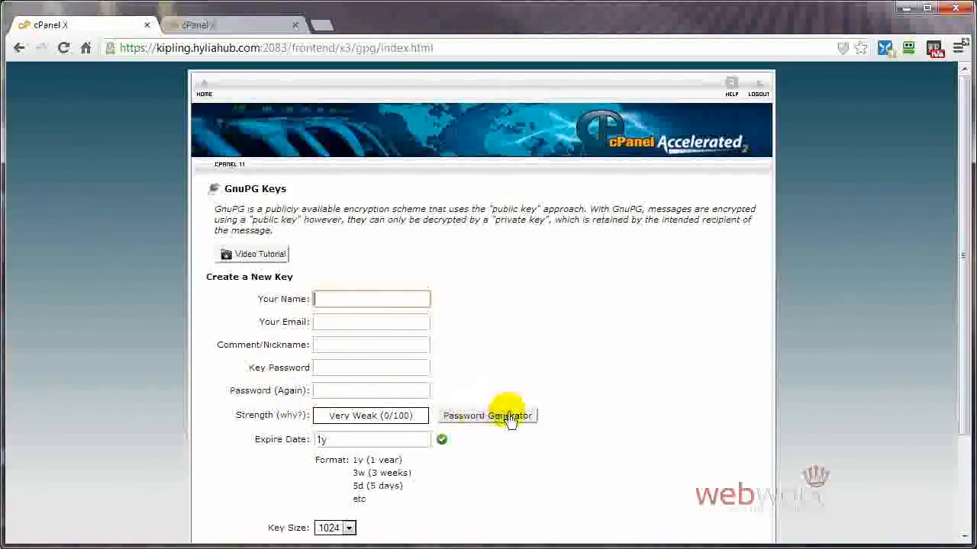
{"action": "scroll", "coordinate": [647, 394], "scroll_direction": "down", "scroll_amount": 3}
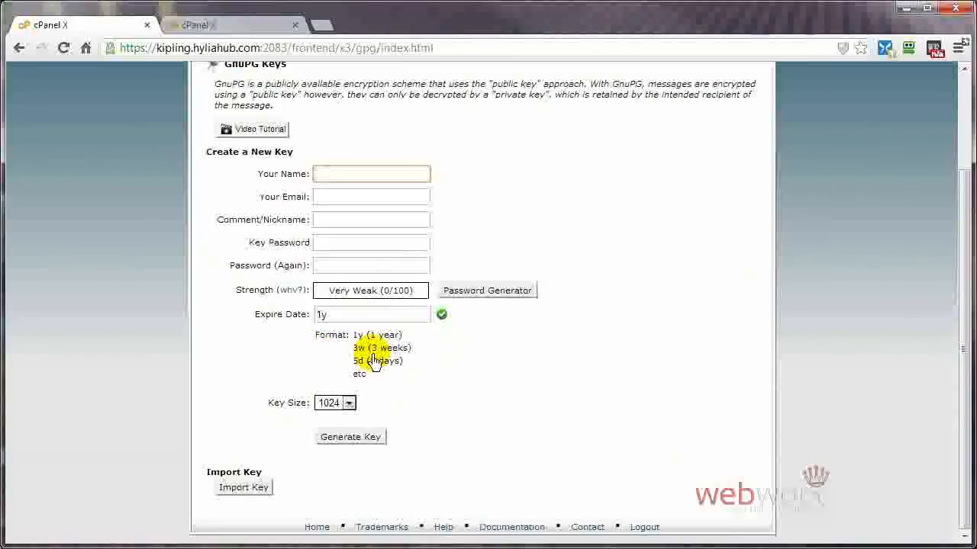
{"action": "left_click", "coordinate": [349, 405]}
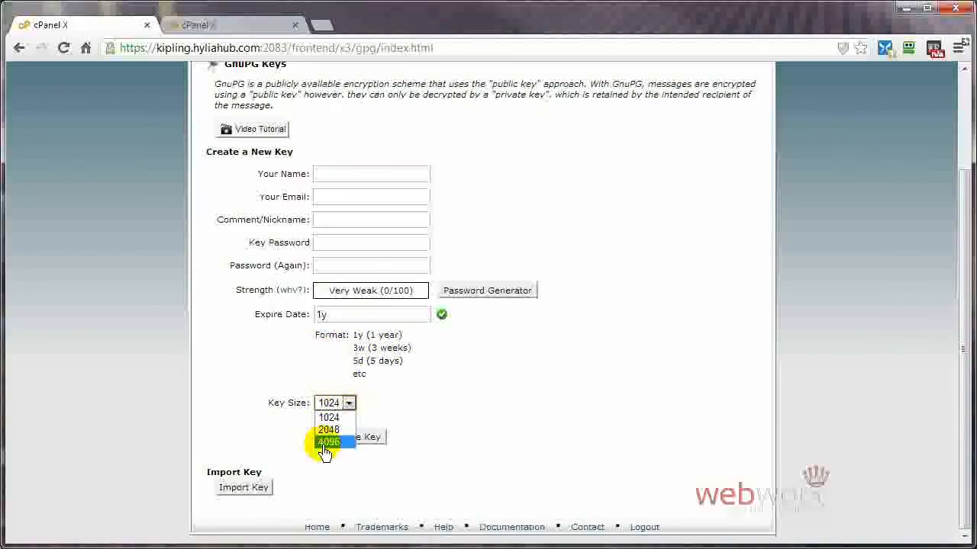
{"action": "left_click", "coordinate": [466, 438]}
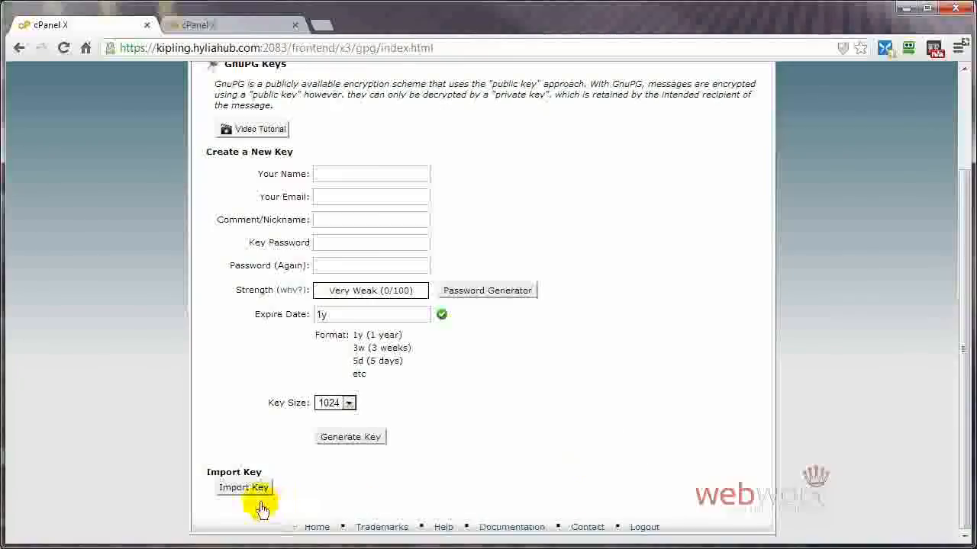
{"action": "scroll", "coordinate": [465, 385], "scroll_direction": "up", "scroll_amount": 2}
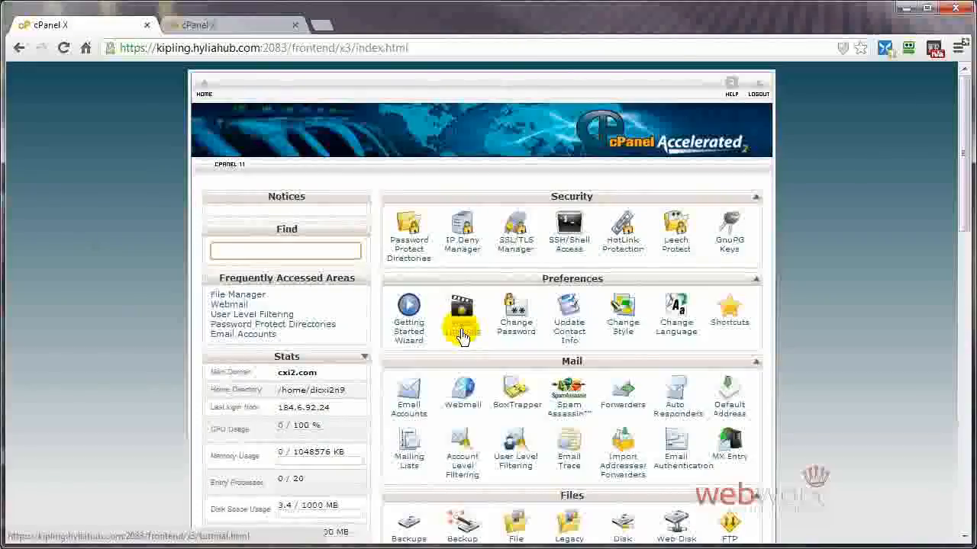
Revisit the IP Deny Manager to check its blocking options and go back to the home page.
{"action": "left_click", "coordinate": [464, 252]}
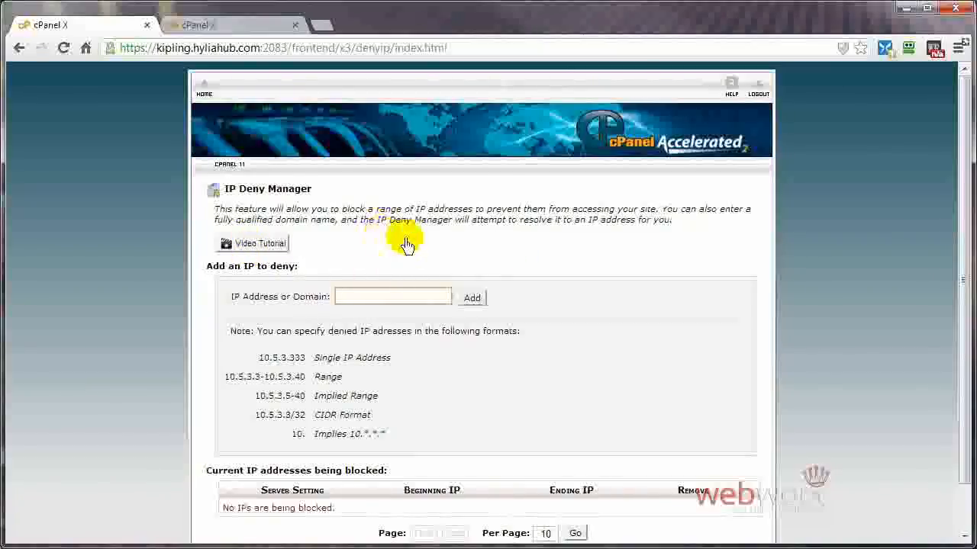
{"action": "left_click", "coordinate": [204, 93]}
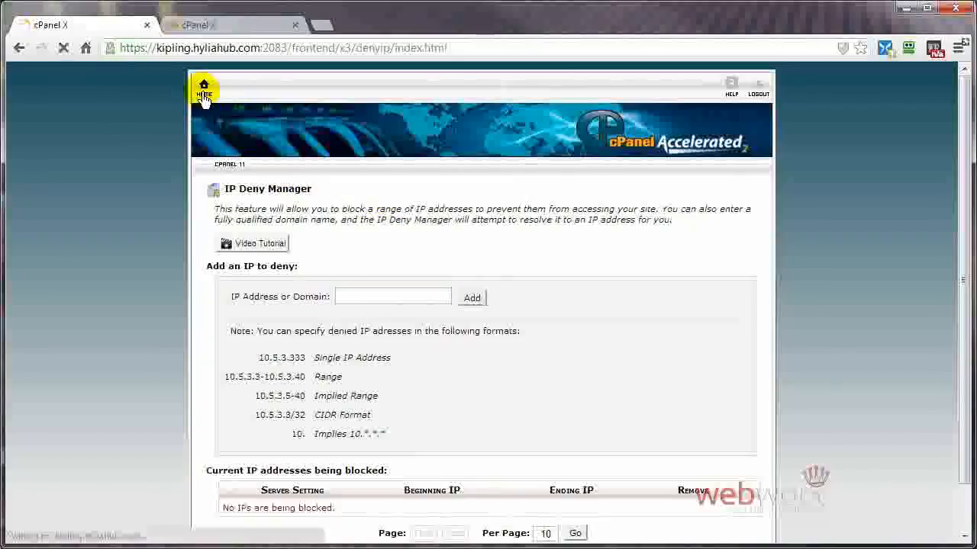